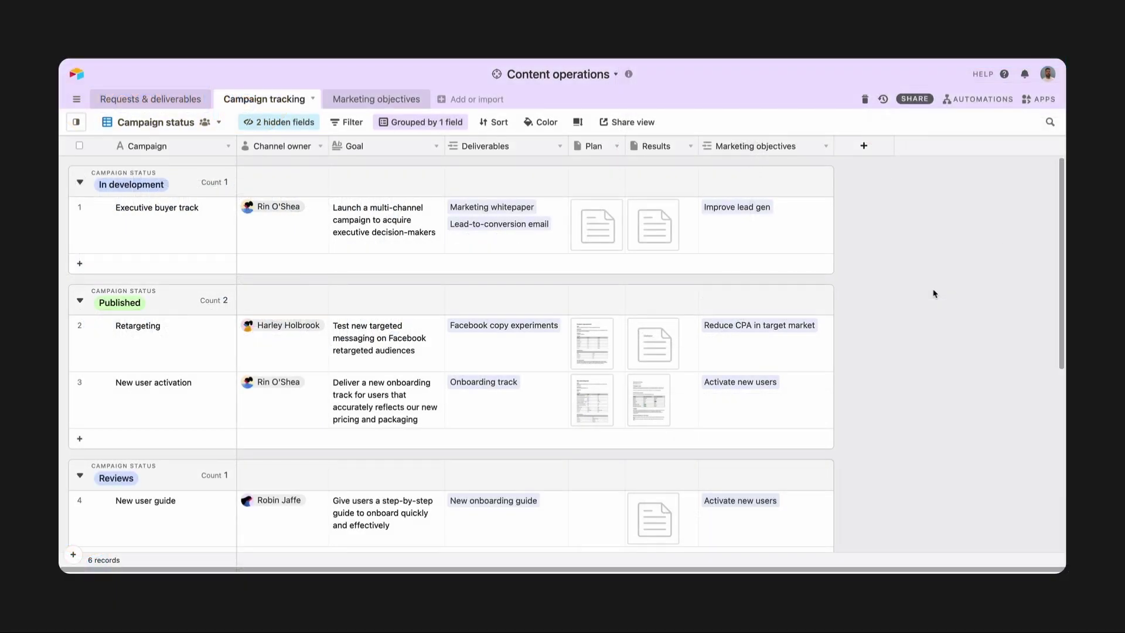
- Present the Campaign status meeting deck full screen from the apps panel
left_click(1035, 105)
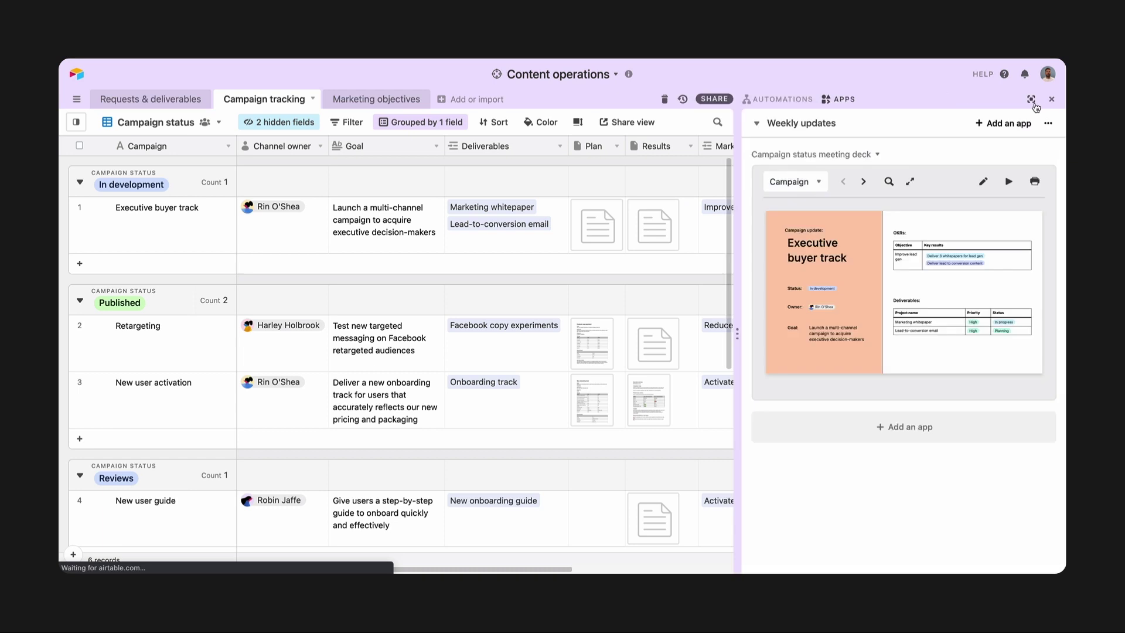
left_click(1010, 186)
left_click(1010, 187)
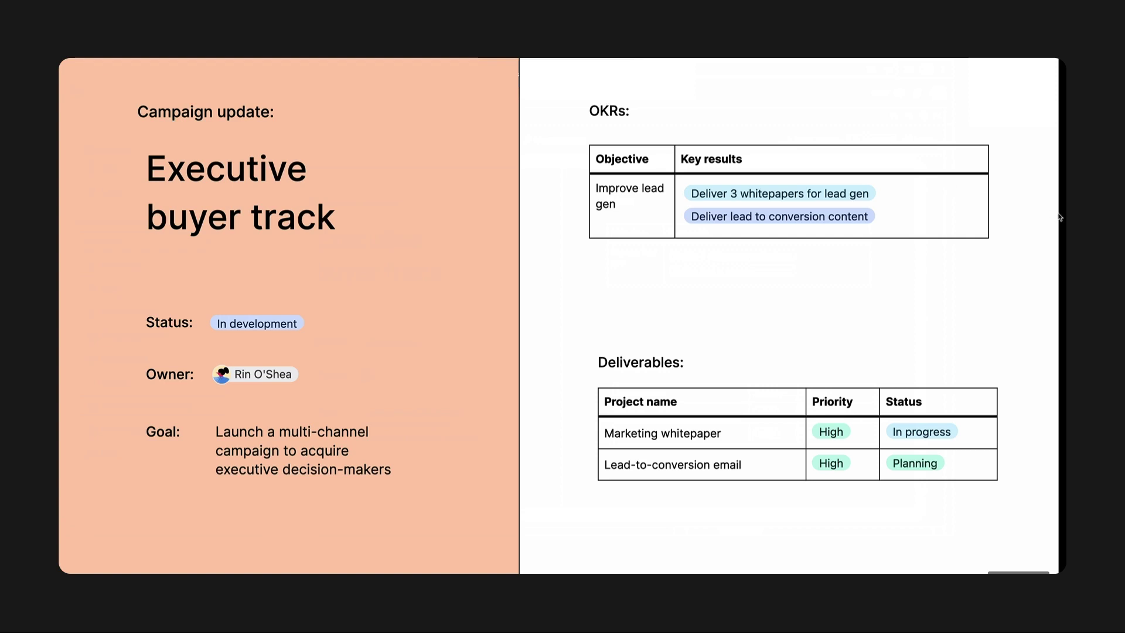
- Advance through Retargeting, New user activation and New user guide to Brand voice guidelines
key("Right")
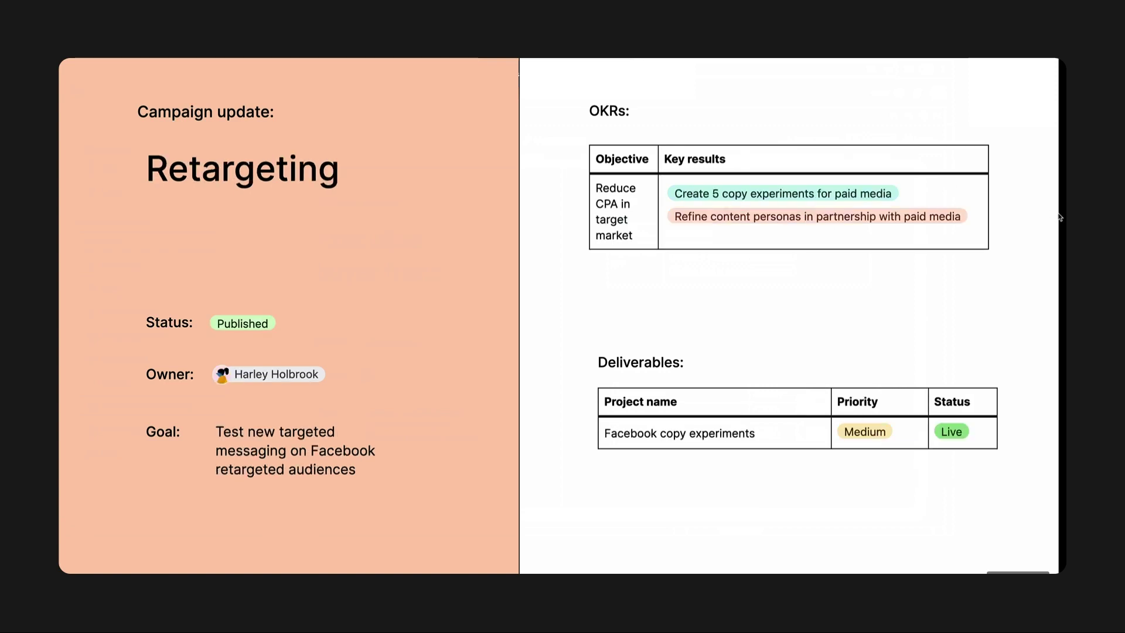
key("Right")
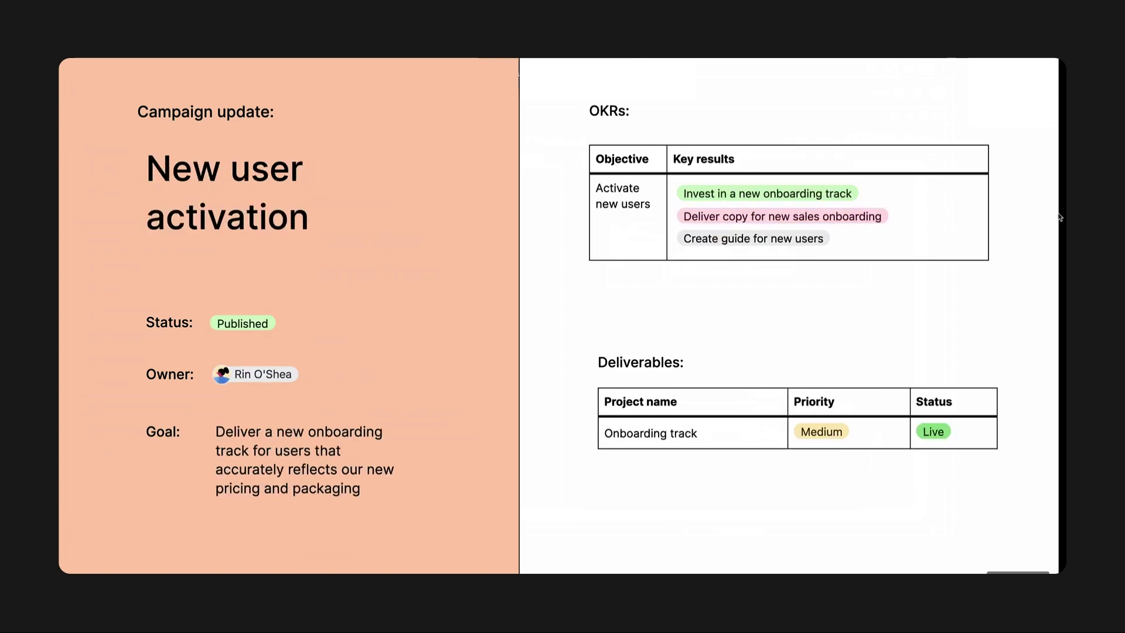
key("Right")
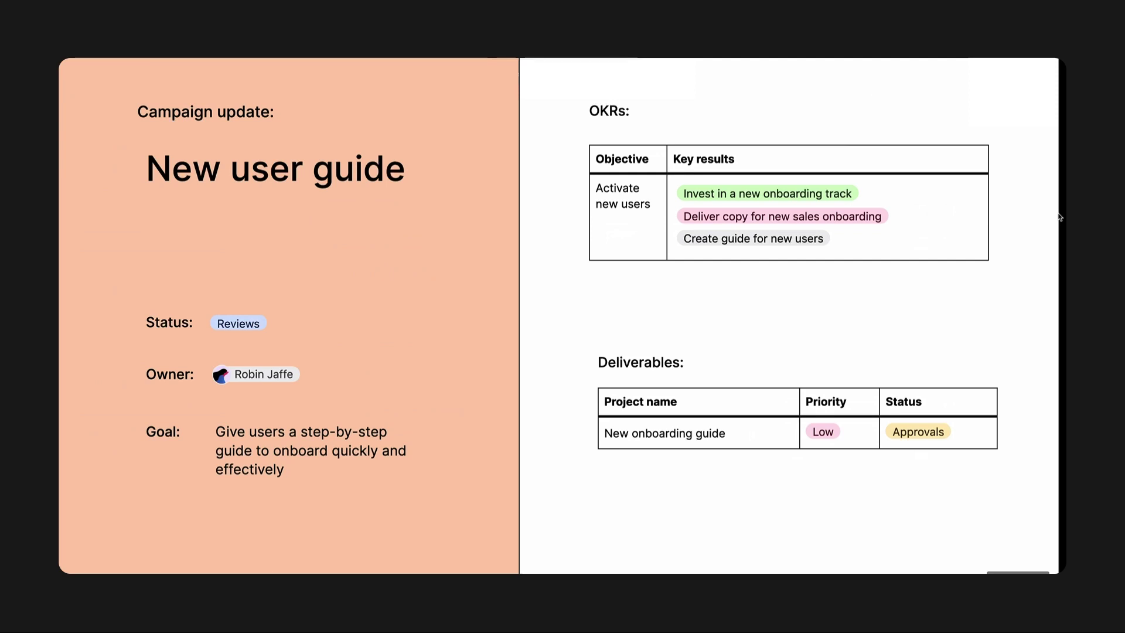
key("Right")
key("Right")
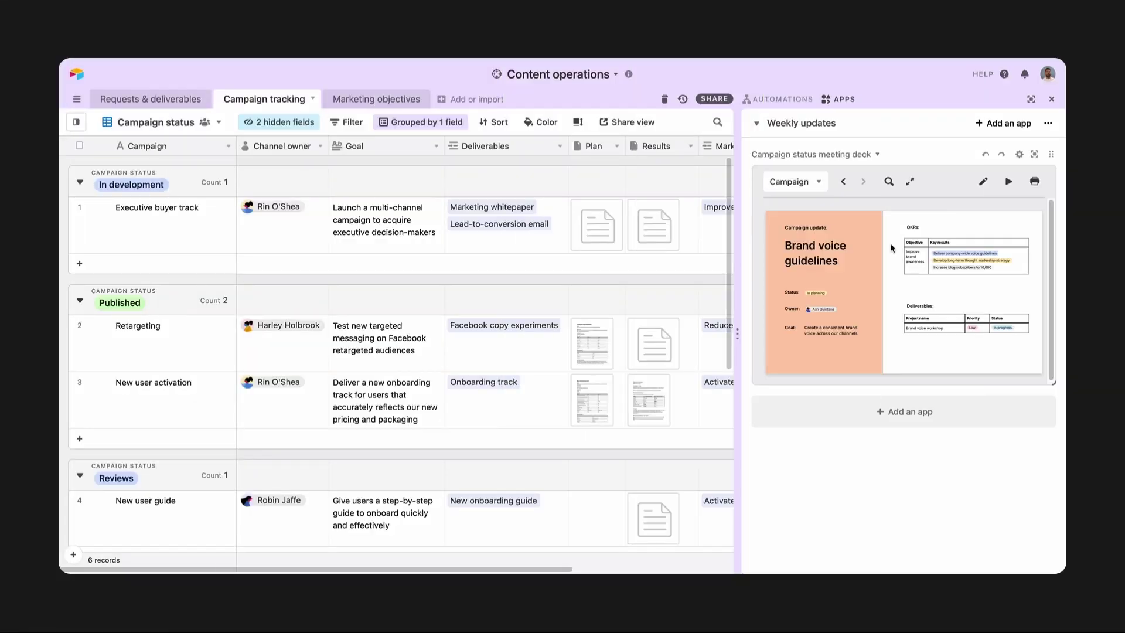
- Step the deck preview back five records to Executive buyer track and select that record
left_click(842, 183)
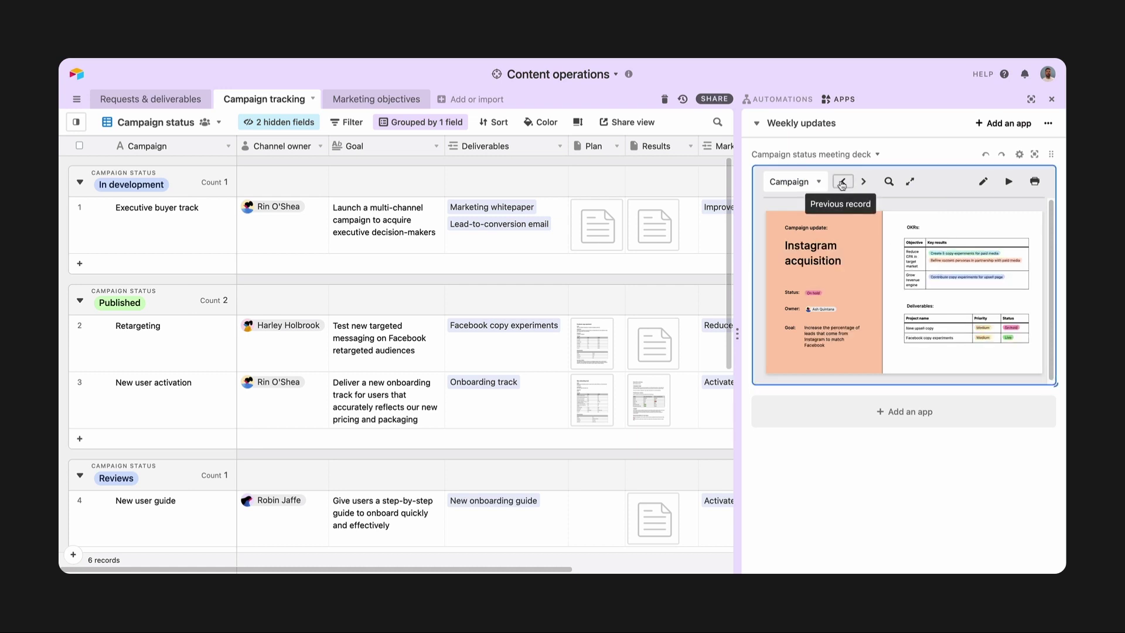
left_click(842, 183)
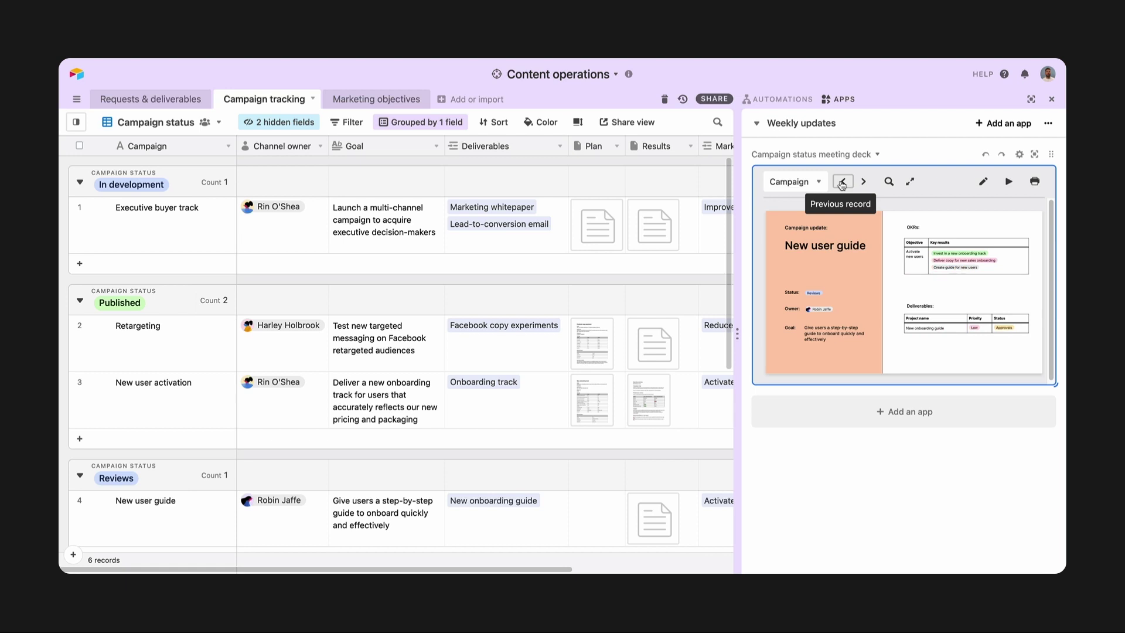
left_click(842, 183)
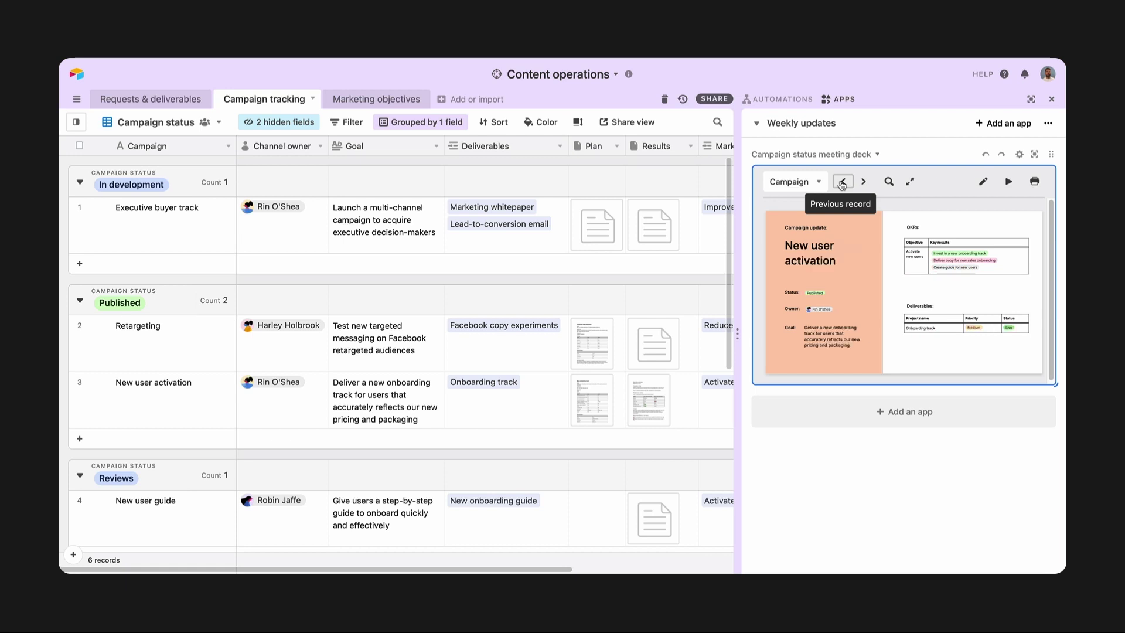
left_click(842, 183)
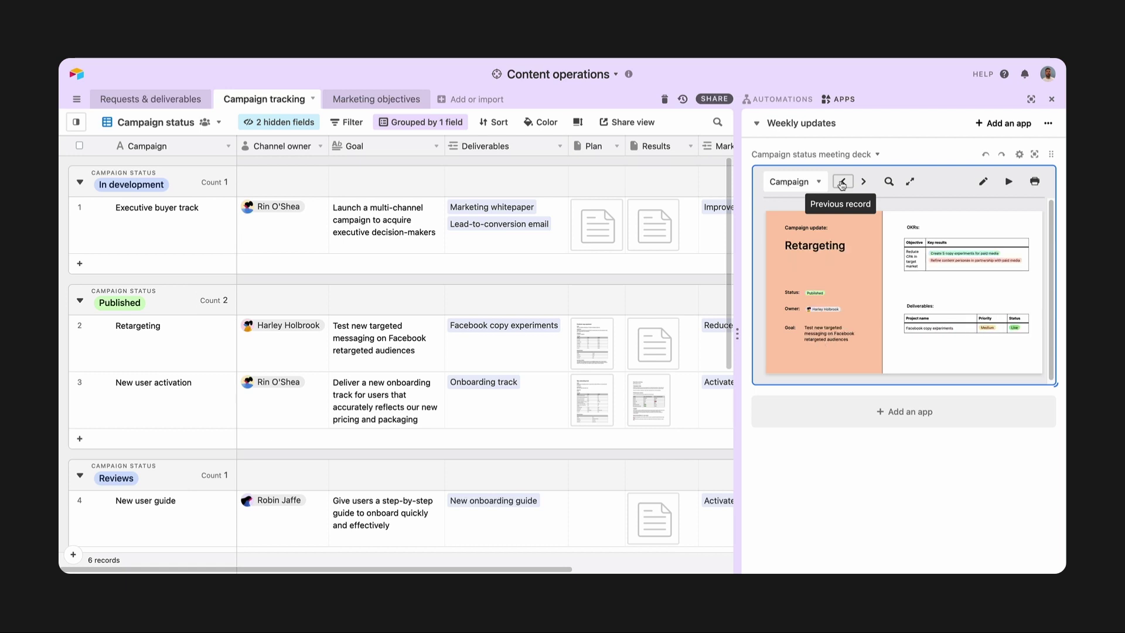
left_click(842, 183)
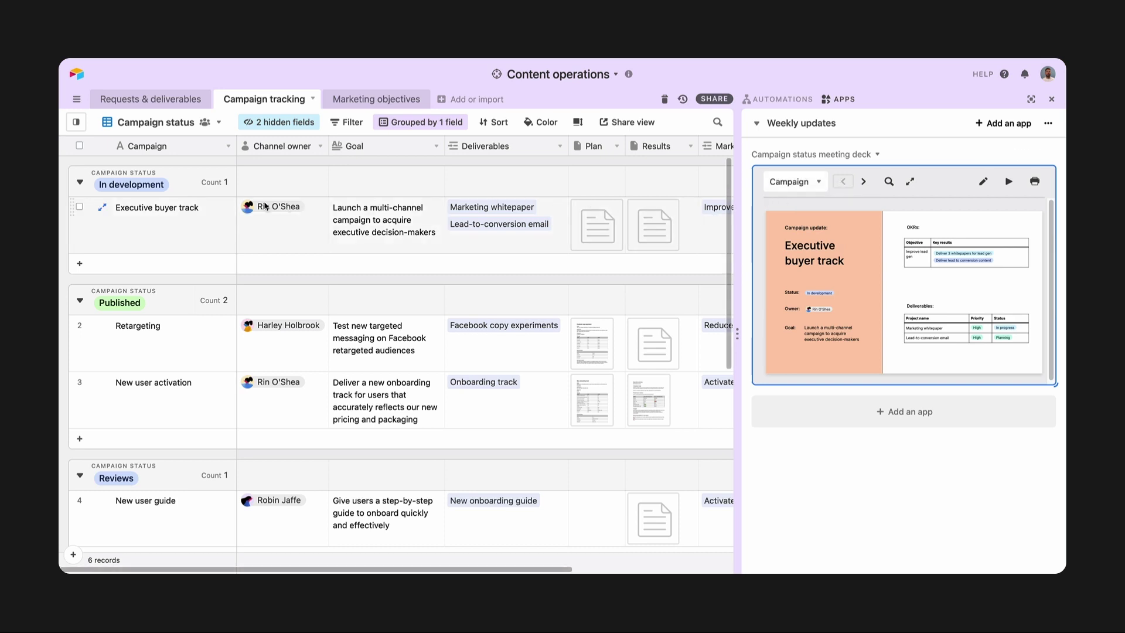
left_click(79, 207)
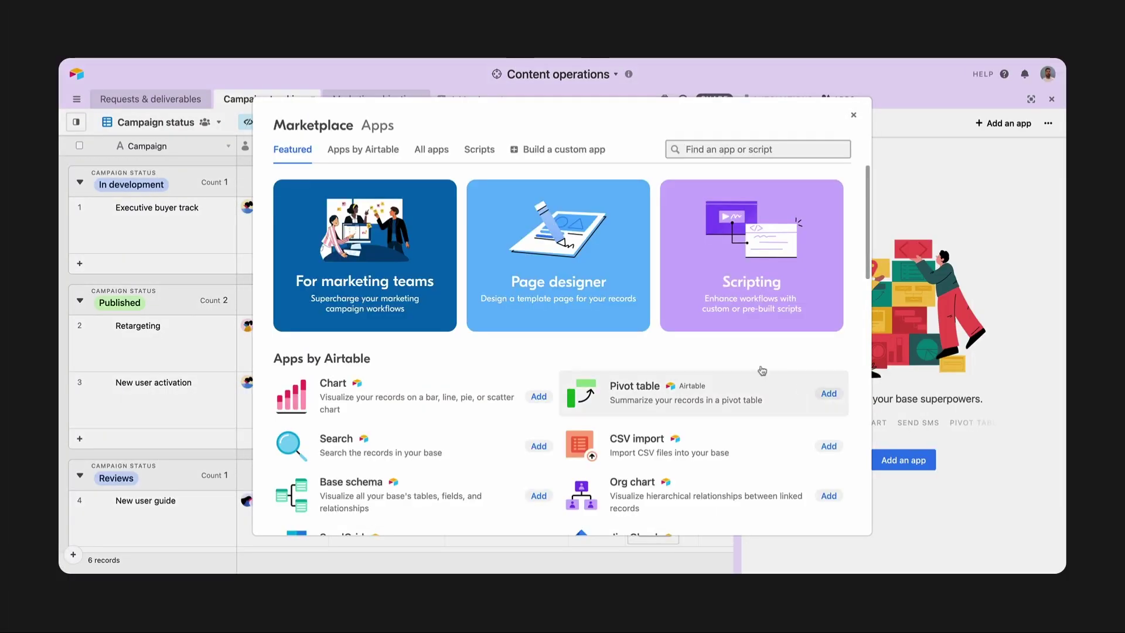
- Add the Page designer app and set its record size to Custom, 1020 × 600 px
left_click(621, 297)
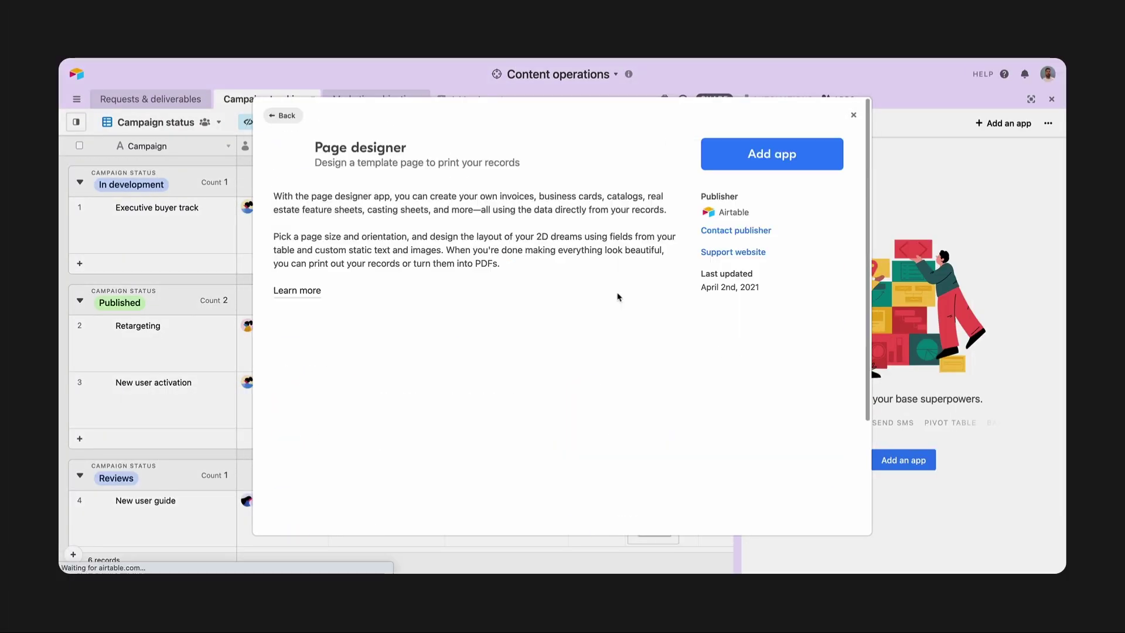
left_click(735, 165)
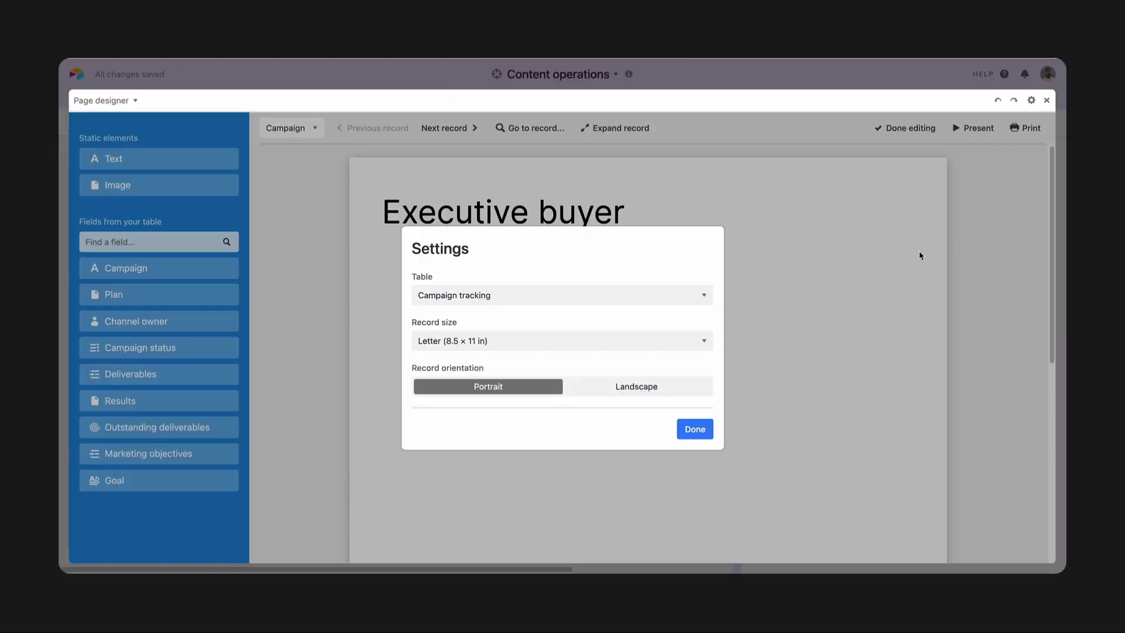
left_click(585, 348)
left_click(591, 410)
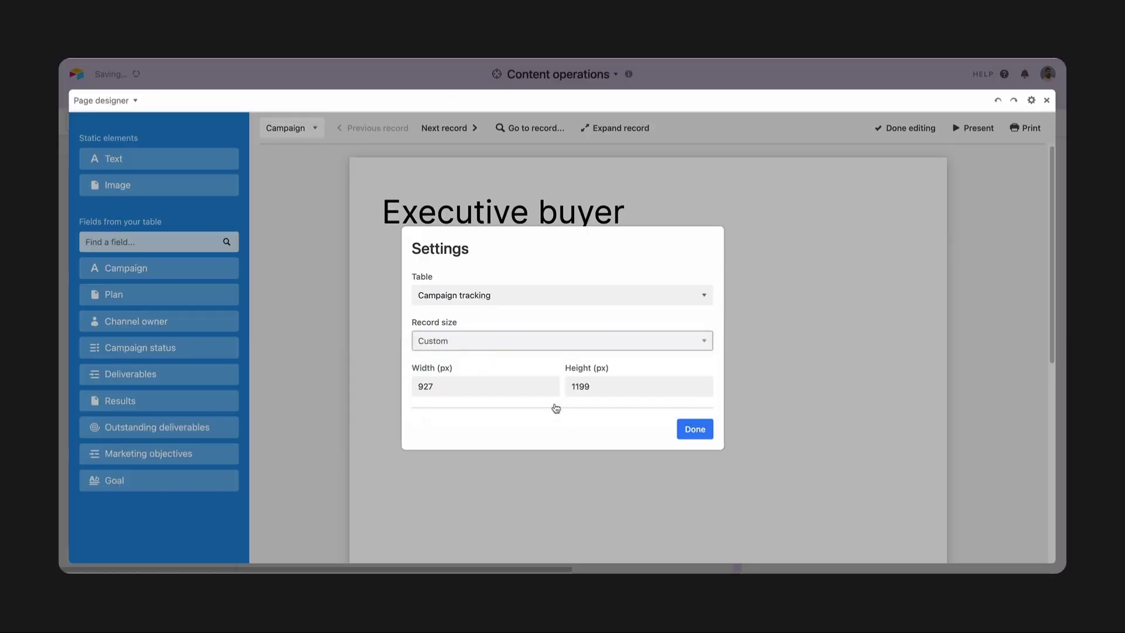
double_click(490, 390)
type("1020")
key("Tab")
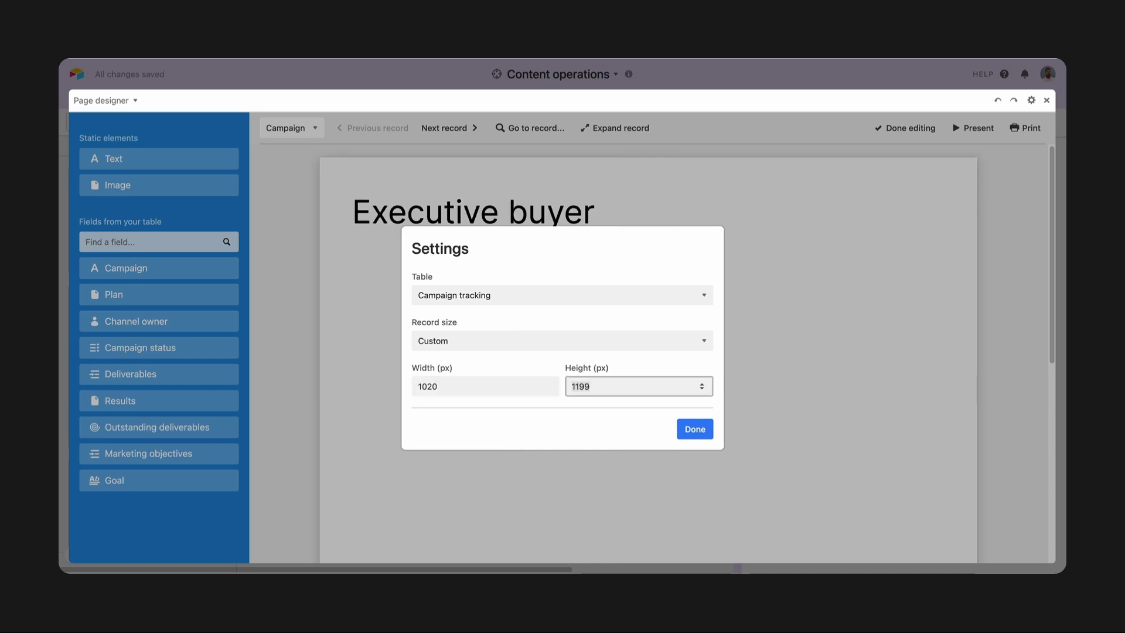
type("600")
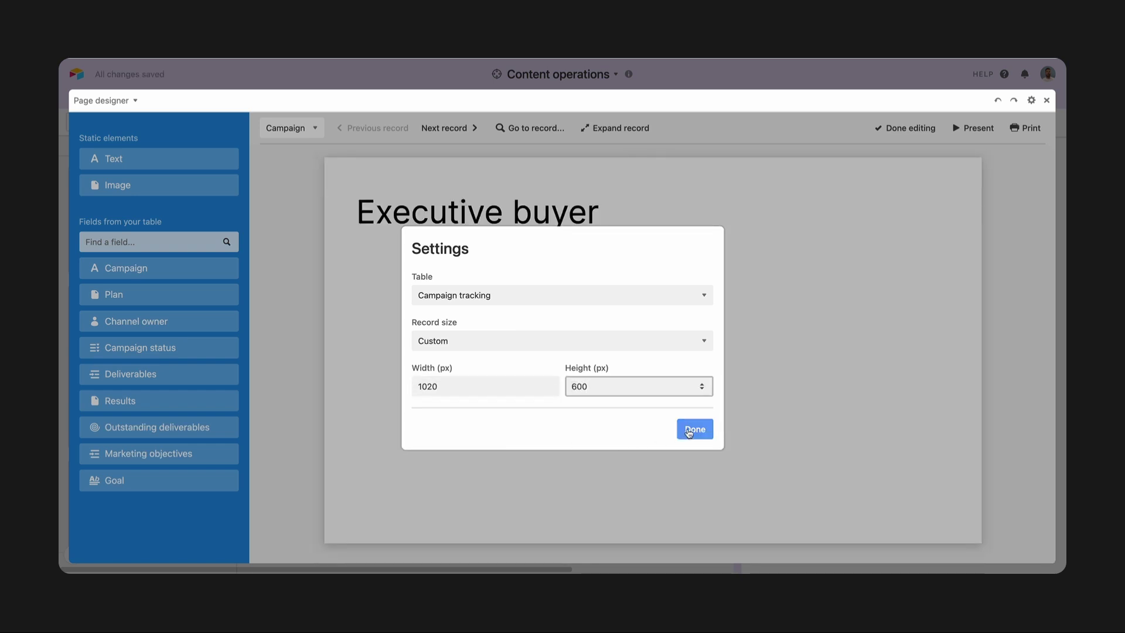
left_click(689, 430)
- Restyle the campaign name to size 40, weight 500, and resize it to wrap onto two lines
left_click(644, 229)
left_click(220, 466)
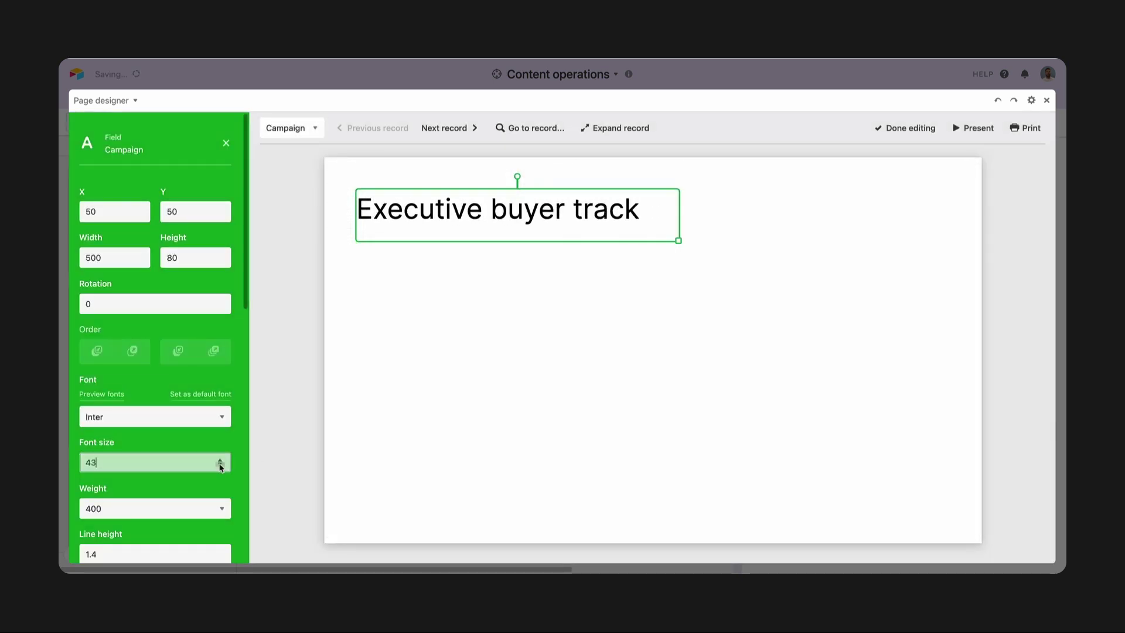
left_click(220, 466)
left_click(221, 466)
left_click(220, 466)
left_click(196, 509)
key("Down")
left_click_drag(438, 221, 456, 247)
left_click_drag(701, 265, 568, 318)
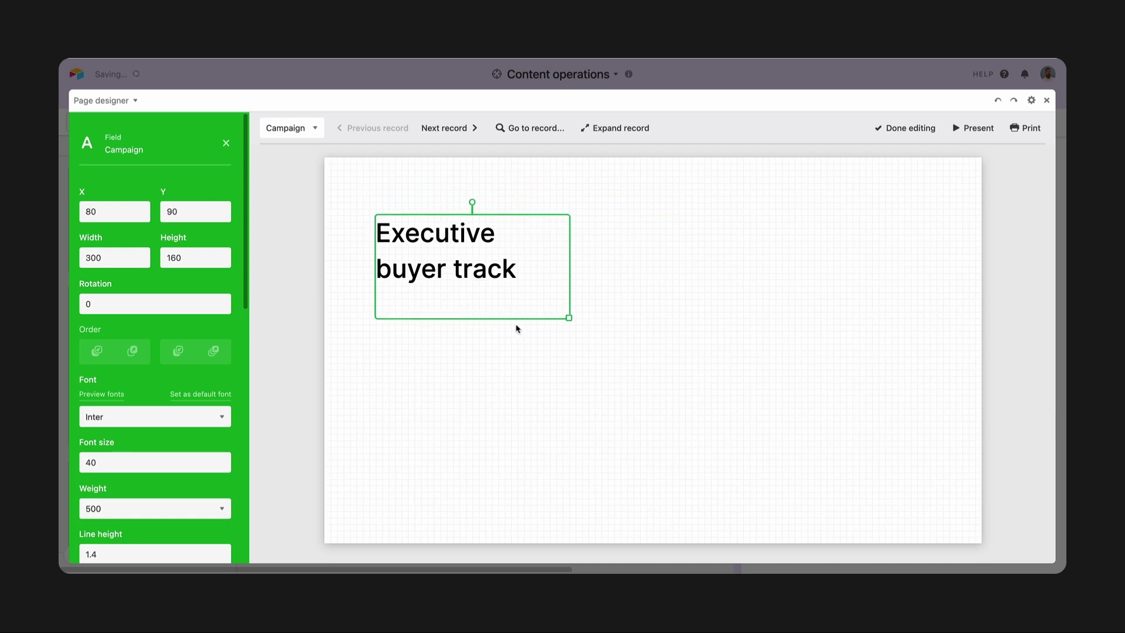
- Place the Campaign status field on one line below the campaign name
left_click(518, 329)
left_click_drag(126, 347, 485, 387)
left_click_drag(528, 422, 490, 414)
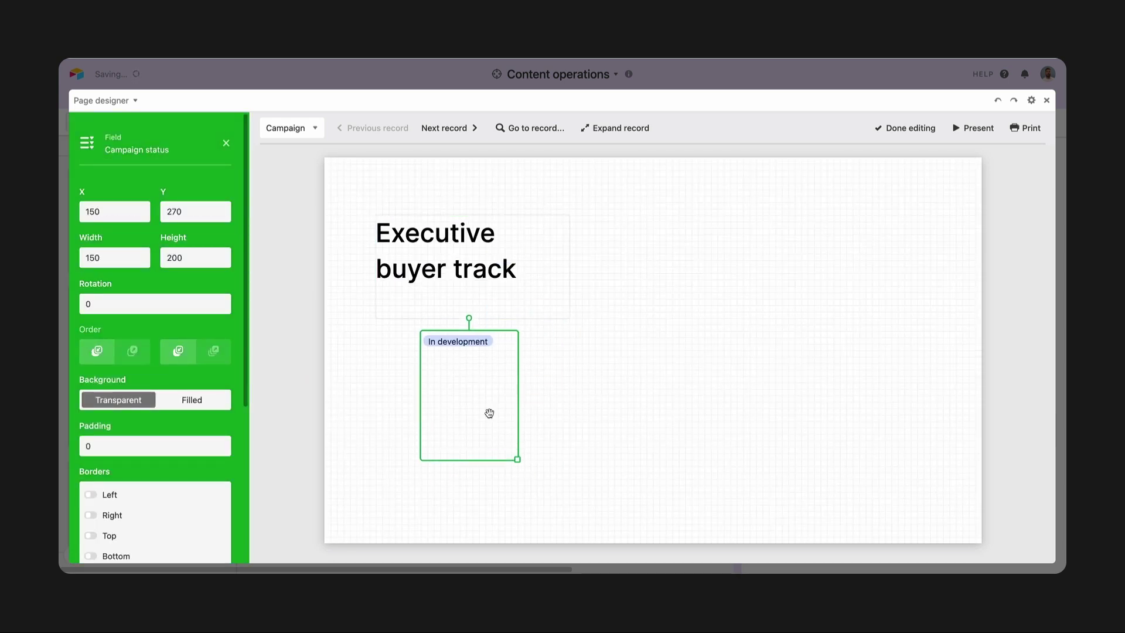
left_click_drag(517, 459, 518, 354)
- Add Channel owner below the status, then the Goal field below it at font size 16
left_click(364, 369)
left_click_drag(151, 322, 518, 392)
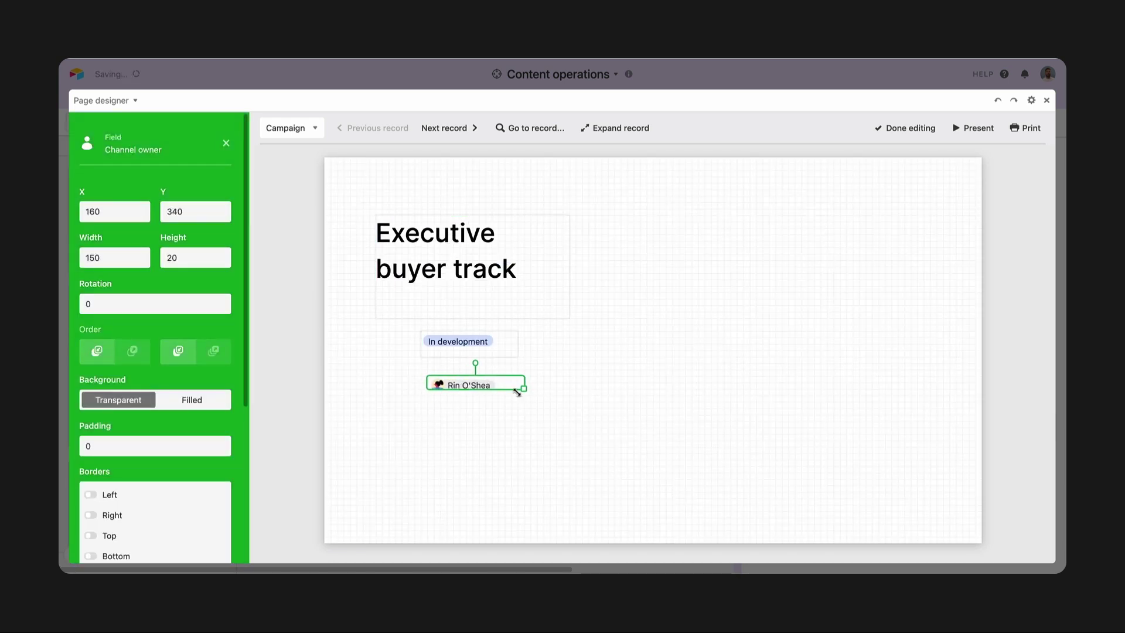
left_click(292, 384)
left_click_drag(116, 479, 450, 447)
left_click_drag(492, 491, 572, 480)
double_click(90, 462)
type("16")
left_click(585, 467)
- Add a 'Campaign update:' text heading, size 16, weight 500, just above the title
left_click_drag(209, 158, 393, 199)
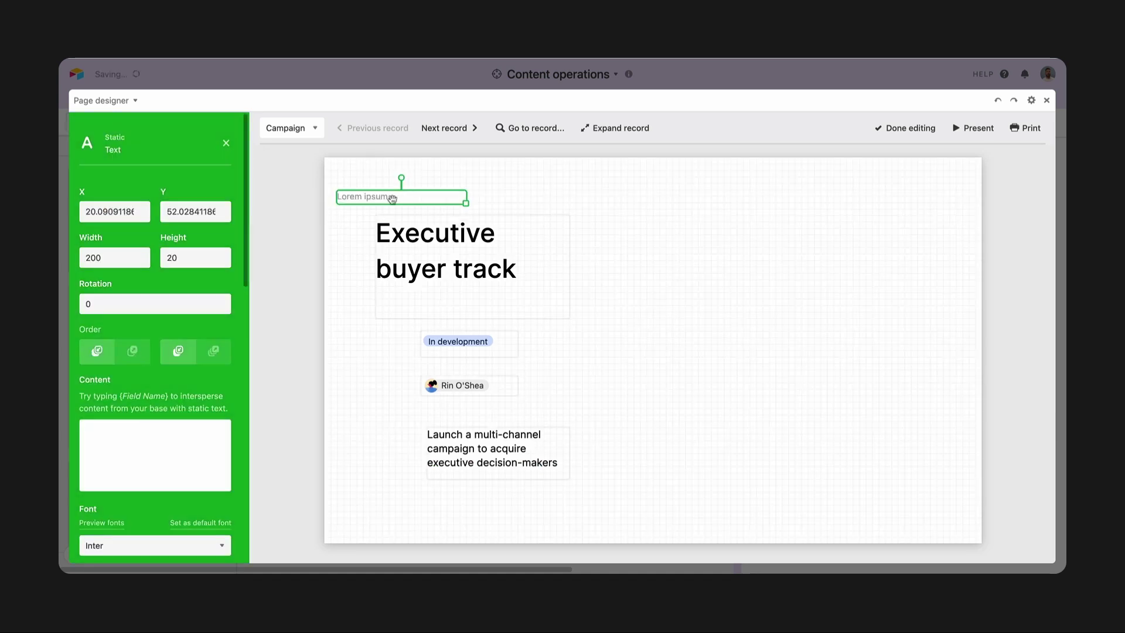
left_click(168, 452)
type("Campaign update:")
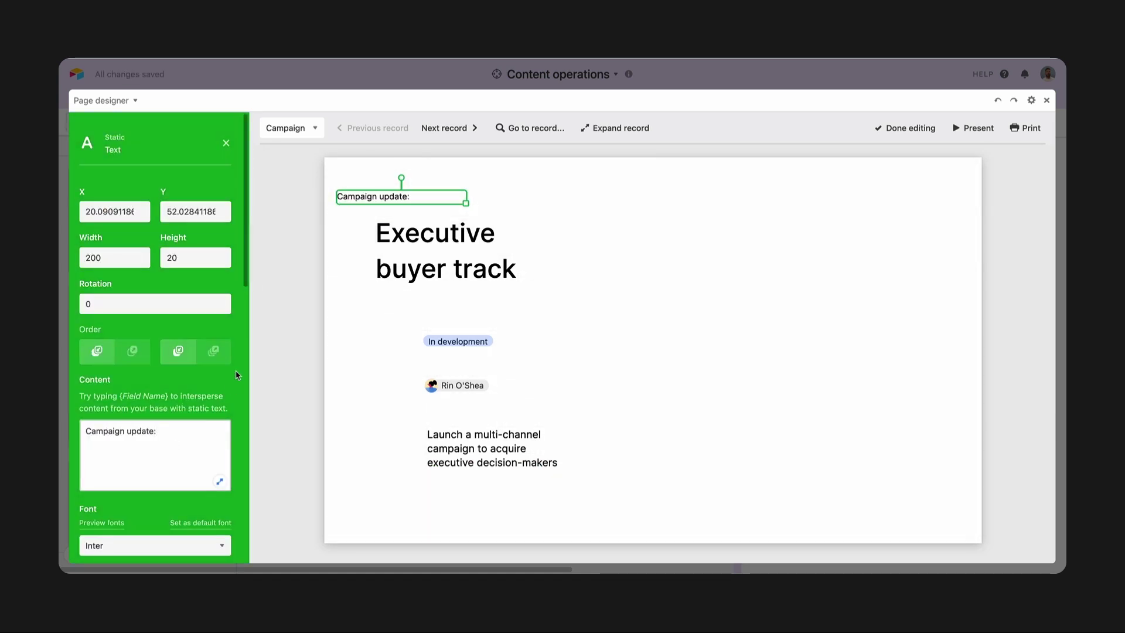
scroll(175, 375, "down", 5)
left_click(221, 316)
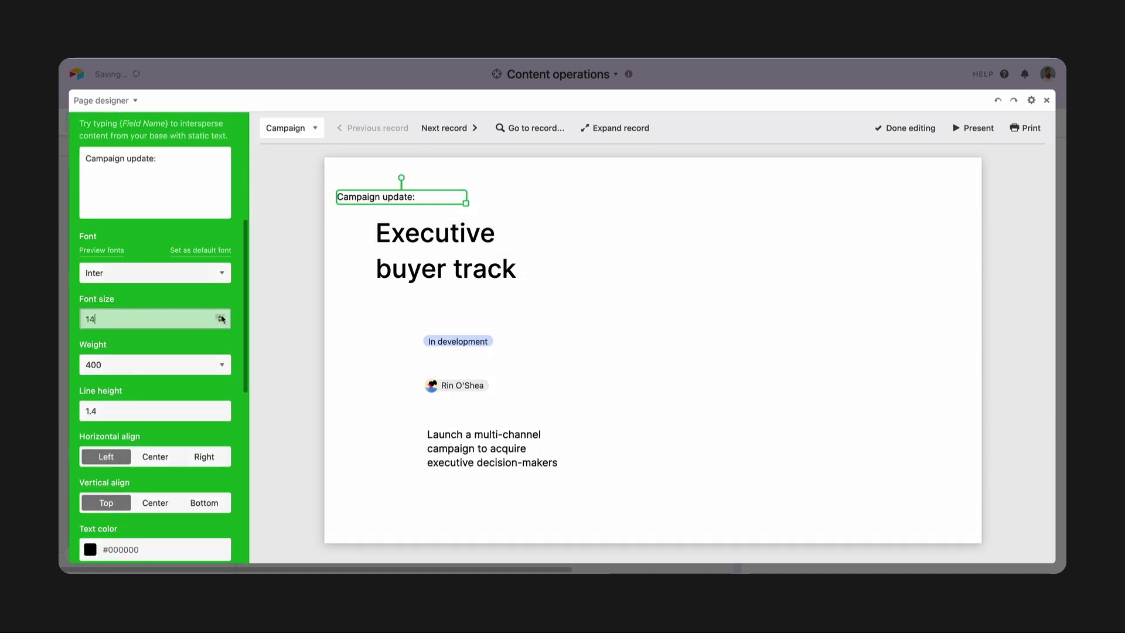
left_click(221, 316)
left_click(221, 316)
left_click(156, 365)
left_click(94, 381)
left_click_drag(367, 197, 399, 209)
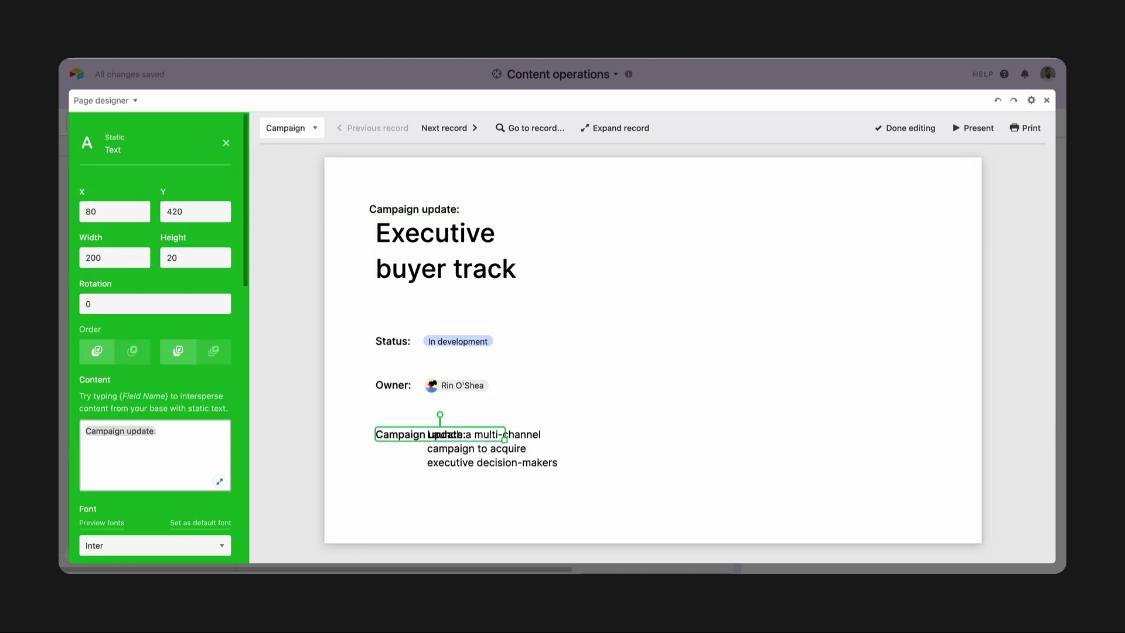
- Add the Status:, Owner: and Goal: labels and place the Marketing objectives field on the page
type("Goal:")
left_click(393, 385)
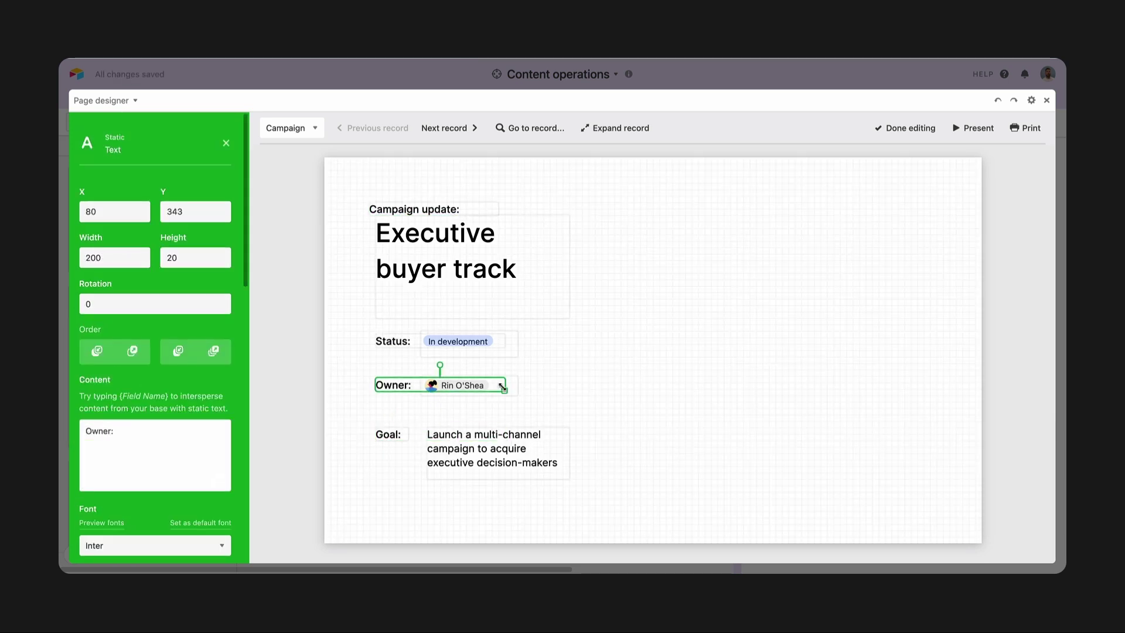
left_click(394, 343)
key("Escape")
left_click_drag(193, 454, 729, 259)
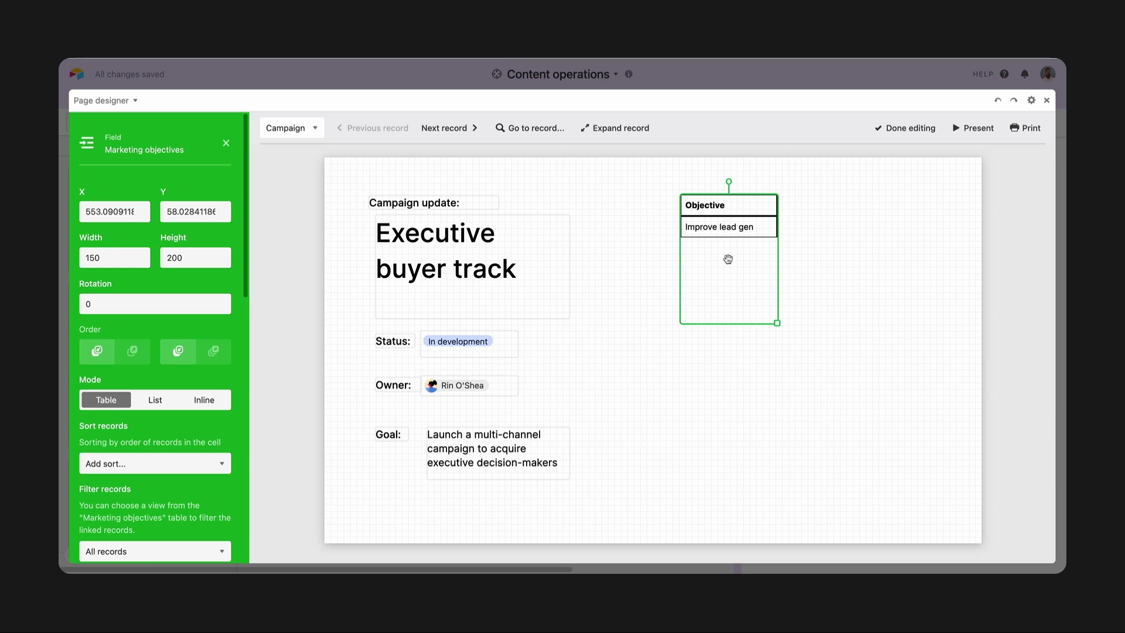
- Add a Key results column to the Marketing objectives table and resize the table
scroll(155, 351, "down", 5)
left_click(151, 372)
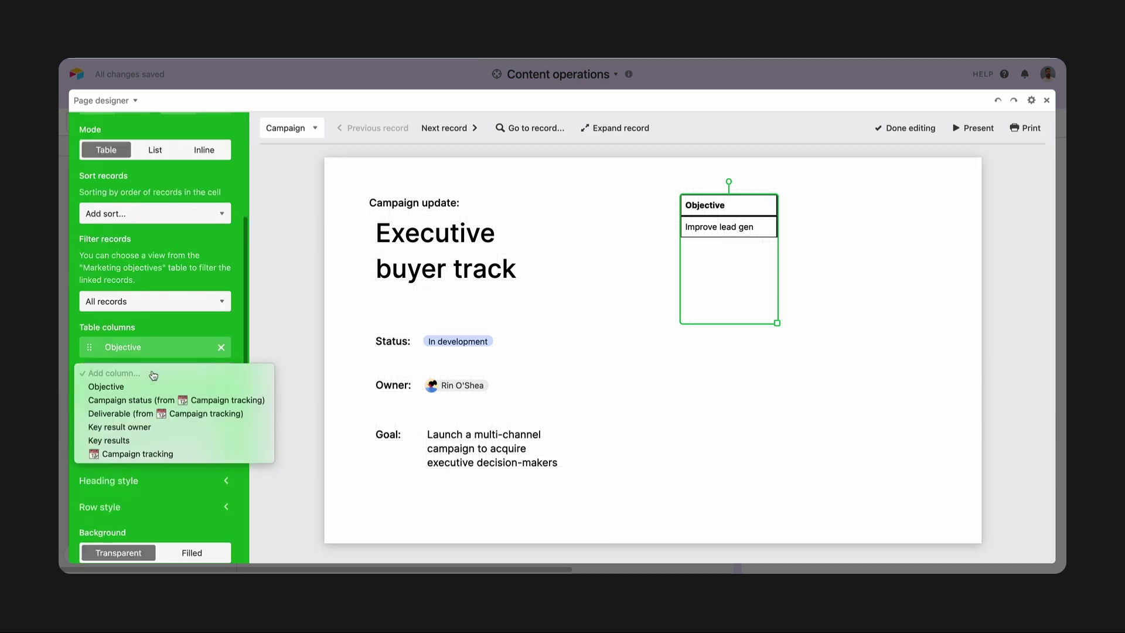
left_click(140, 438)
left_click_drag(777, 323, 955, 298)
left_click(349, 424)
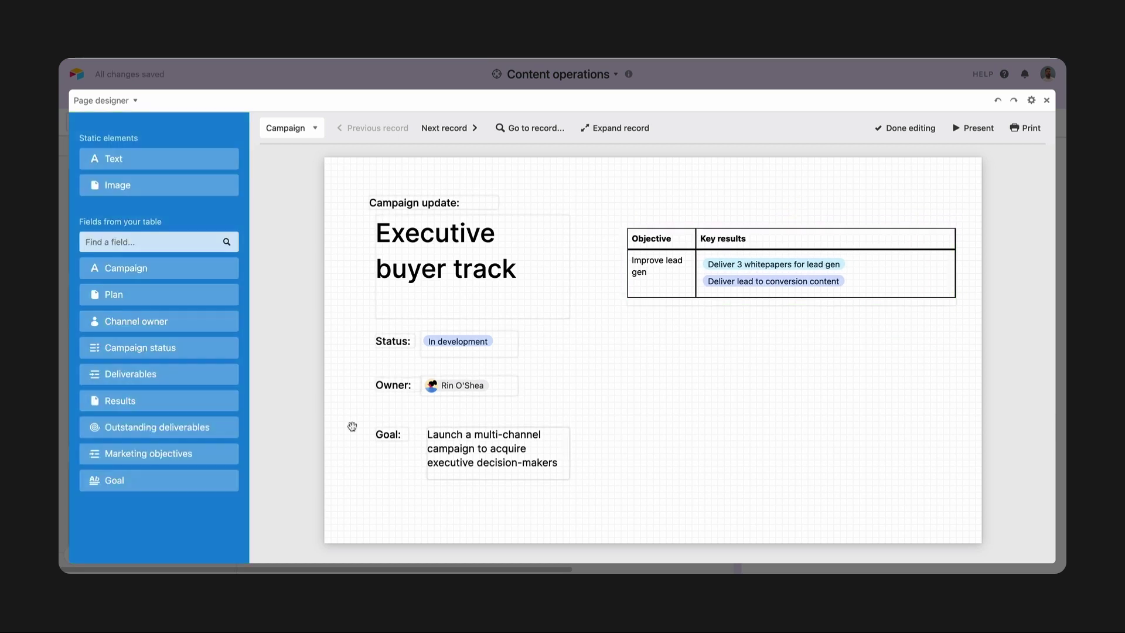
- Place a Deliverables table with Priority and Status columns, widened across the right side
left_click_drag(150, 378, 713, 371)
scroll(156, 351, "down", 5)
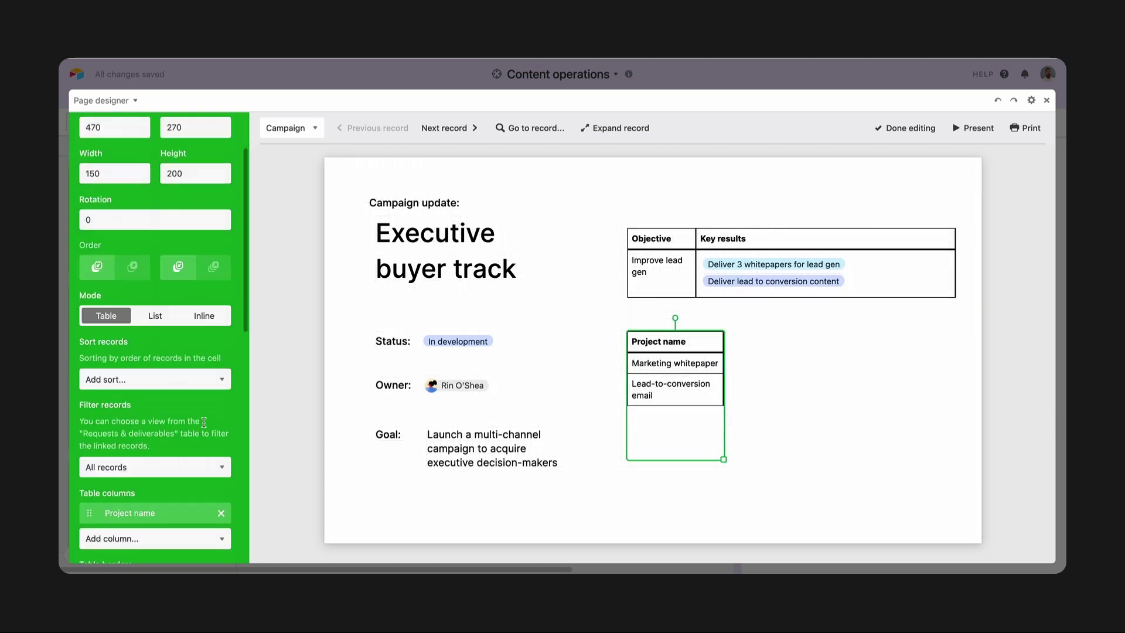
left_click(155, 386)
left_click(169, 459)
left_click(155, 410)
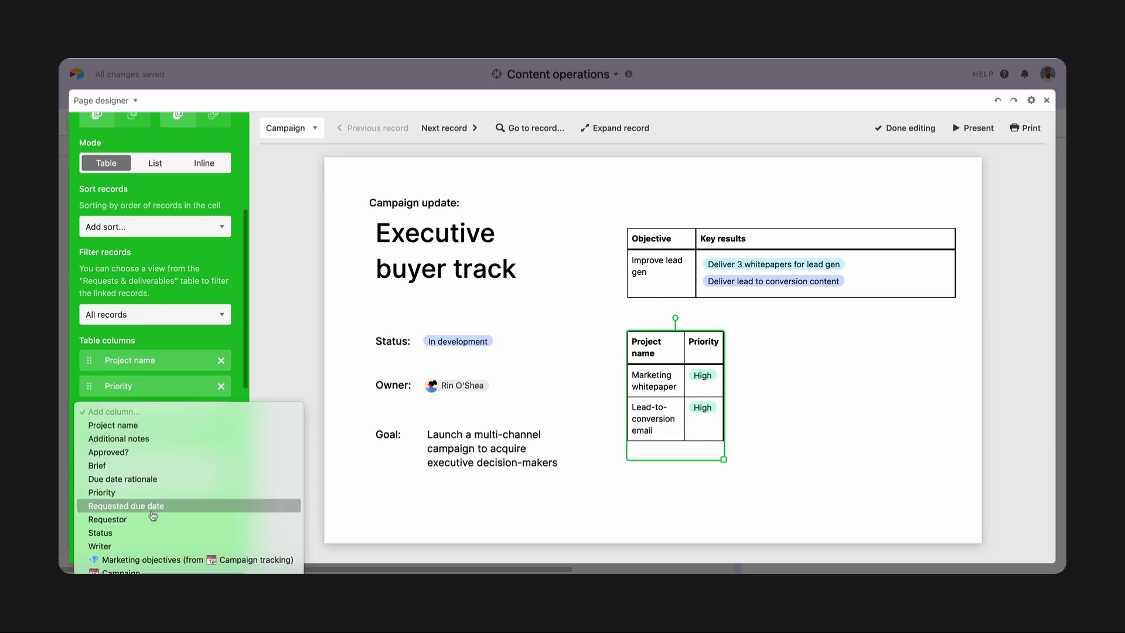
left_click(118, 535)
left_click_drag(724, 459, 956, 452)
left_click(728, 185)
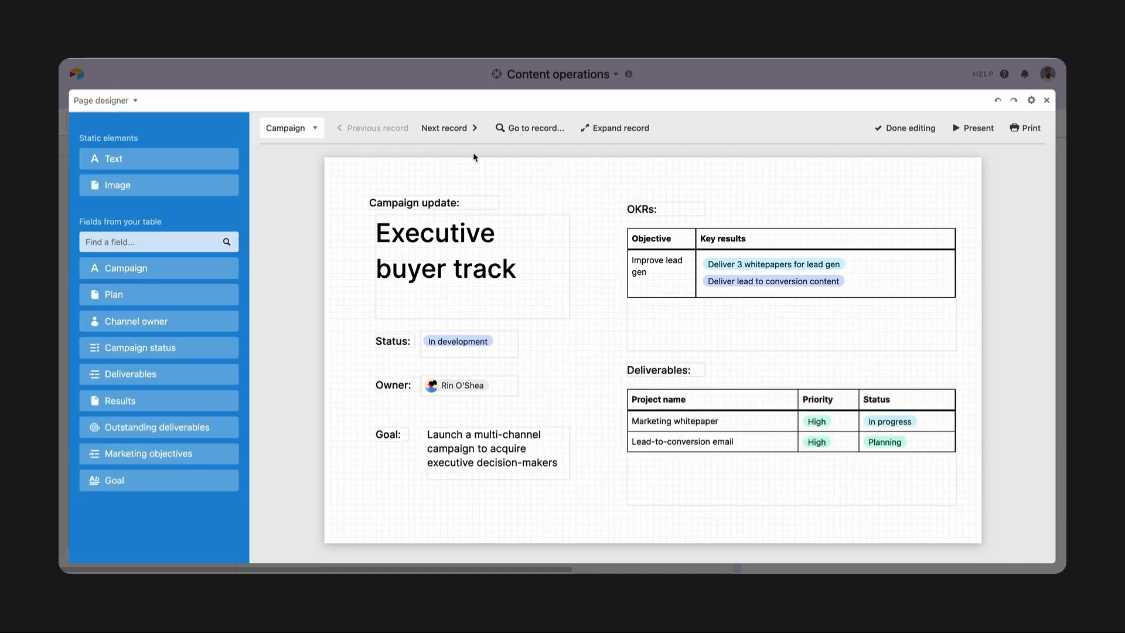
left_click(446, 129)
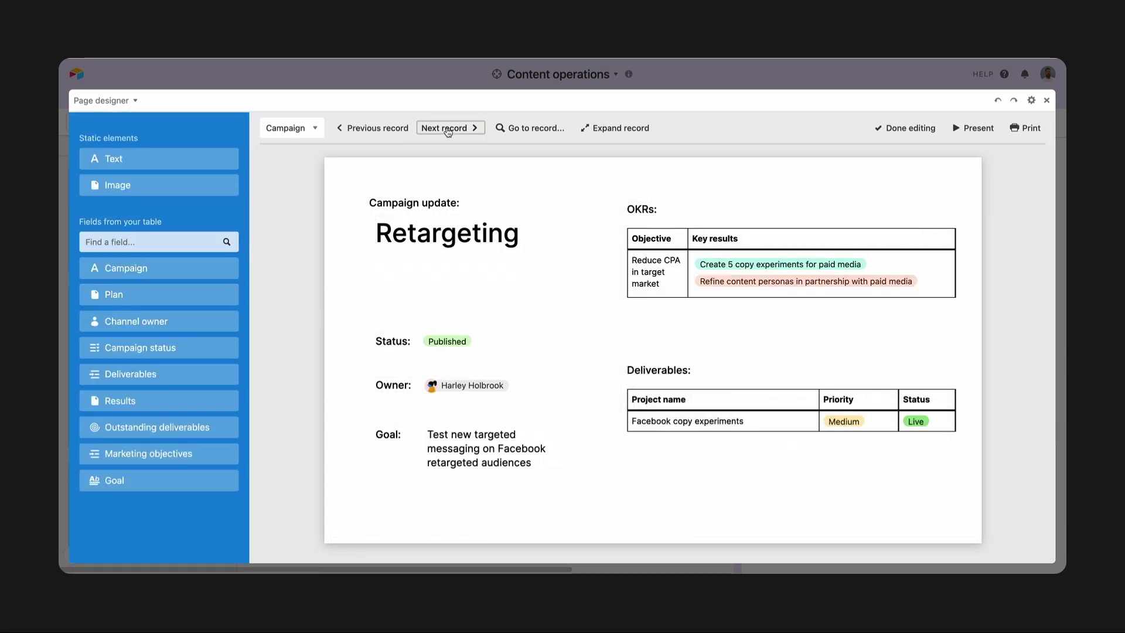
left_click(447, 129)
left_click(448, 129)
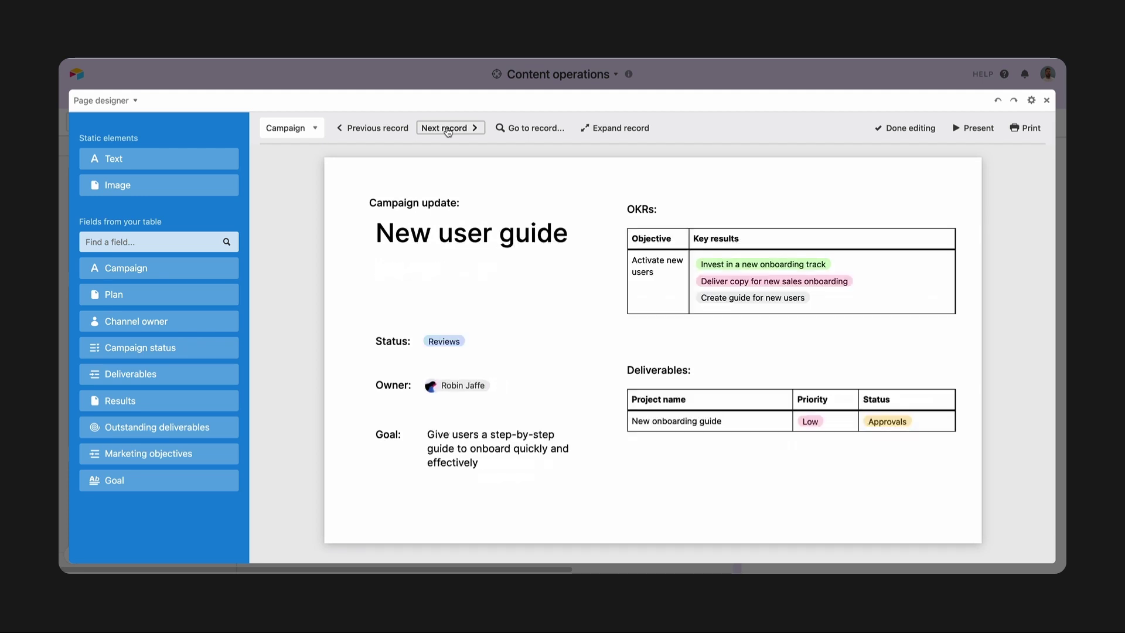
left_click(447, 129)
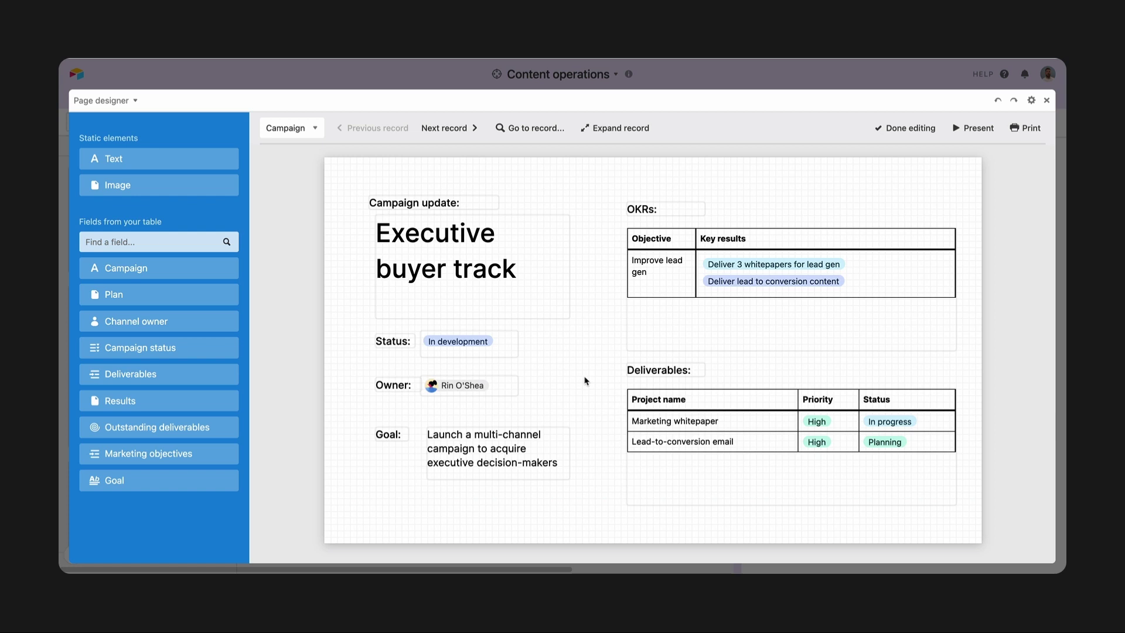
- Add an image element with a filled peach #fecba9 background
left_click(155, 185)
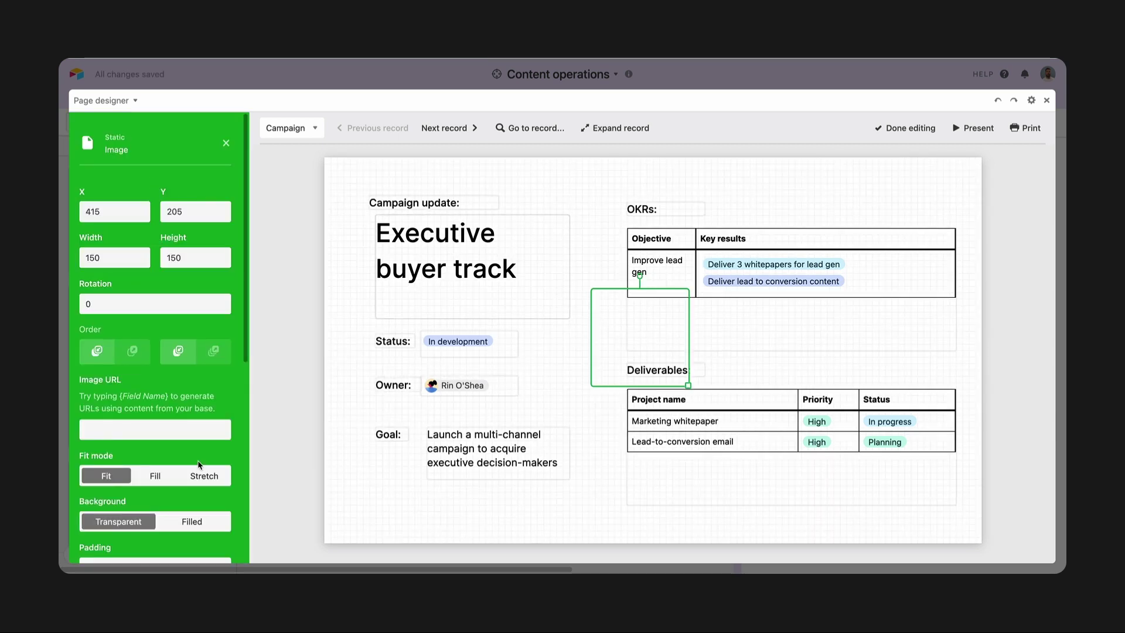
scroll(176, 410, "down", 3)
left_click(188, 414)
left_click(90, 438)
left_click(85, 118)
left_click_drag(128, 216, 202, 218)
left_click_drag(113, 118, 119, 116)
left_click(644, 337)
- Stretch the peach panel over the left half from the top-left, send it back, and add a thin right border
left_click_drag(644, 337, 374, 205)
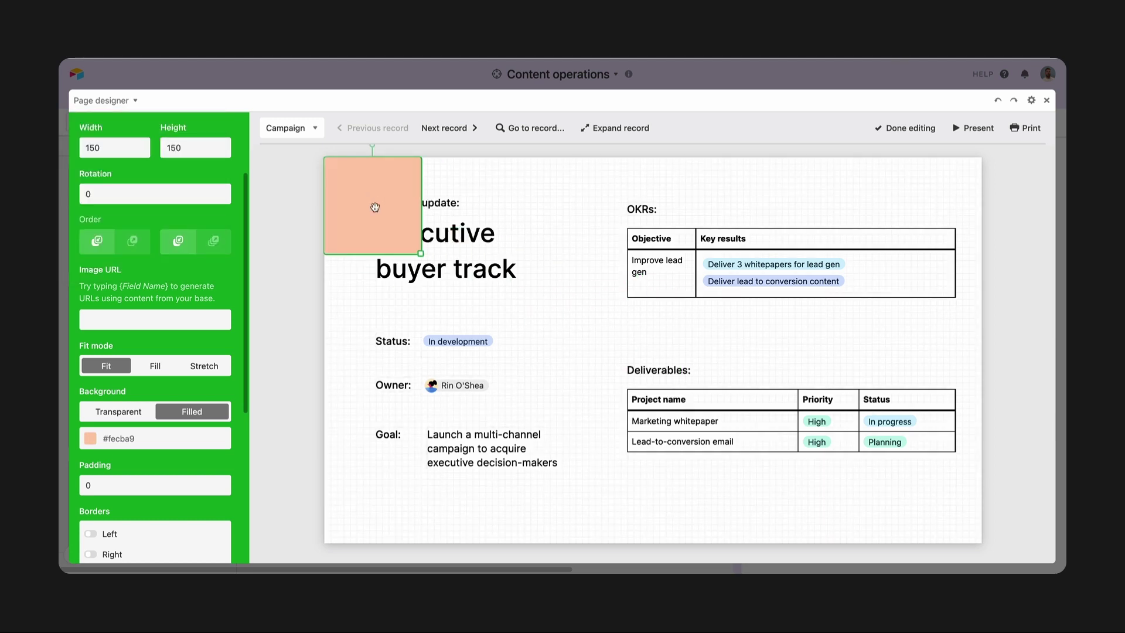
left_click_drag(417, 254, 602, 542)
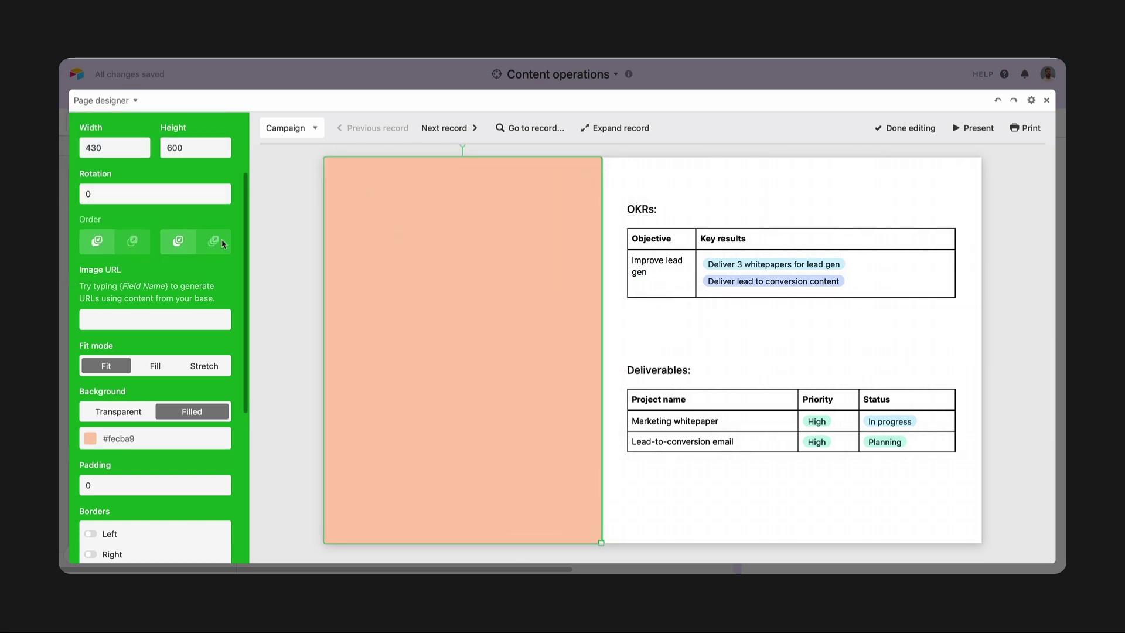
left_click(178, 241)
scroll(247, 285, "down", 1)
scroll(247, 286, "down", 5)
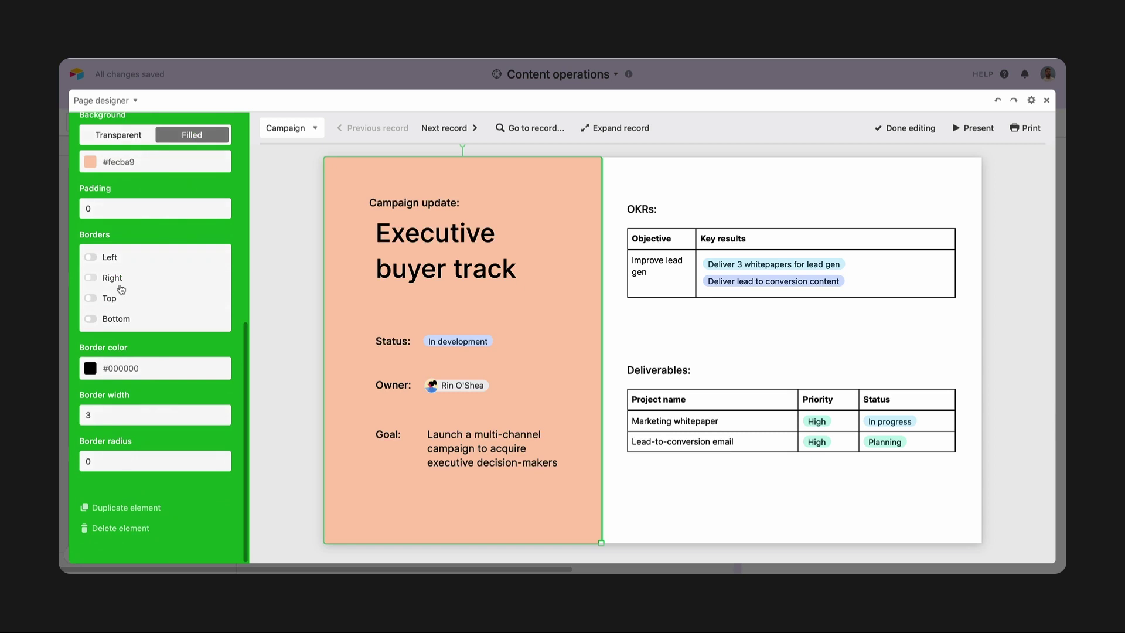
left_click(118, 283)
left_click(220, 418)
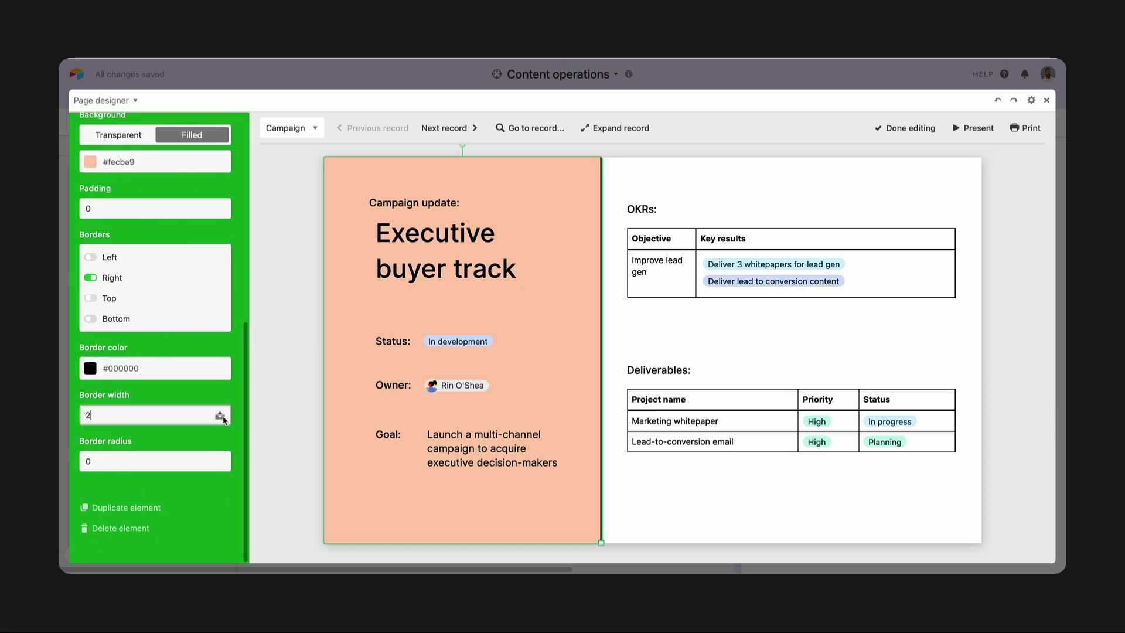
left_click(221, 418)
- Rename the layout 'Campaign status meeting deck', present it full screen, and advance two slides
left_click(304, 395)
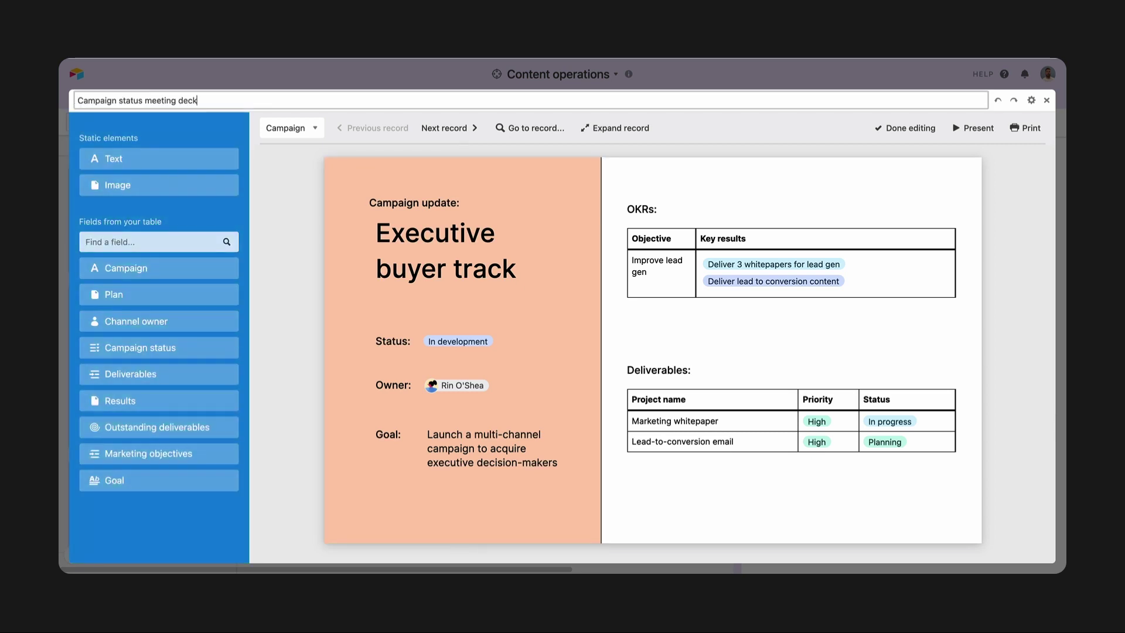
left_click(277, 203)
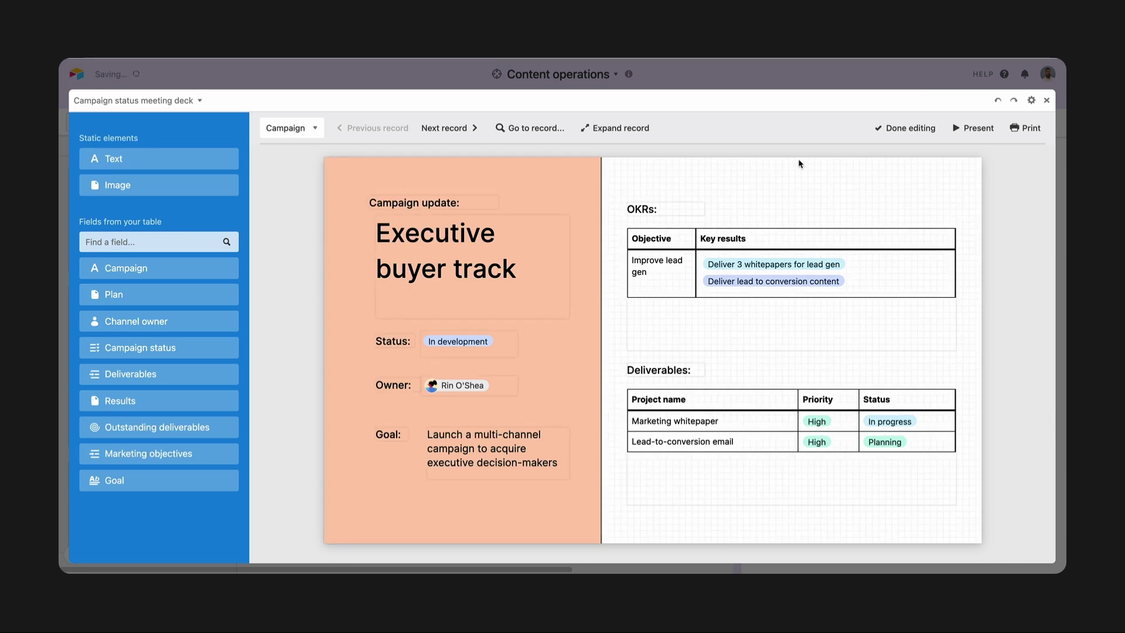
left_click(985, 129)
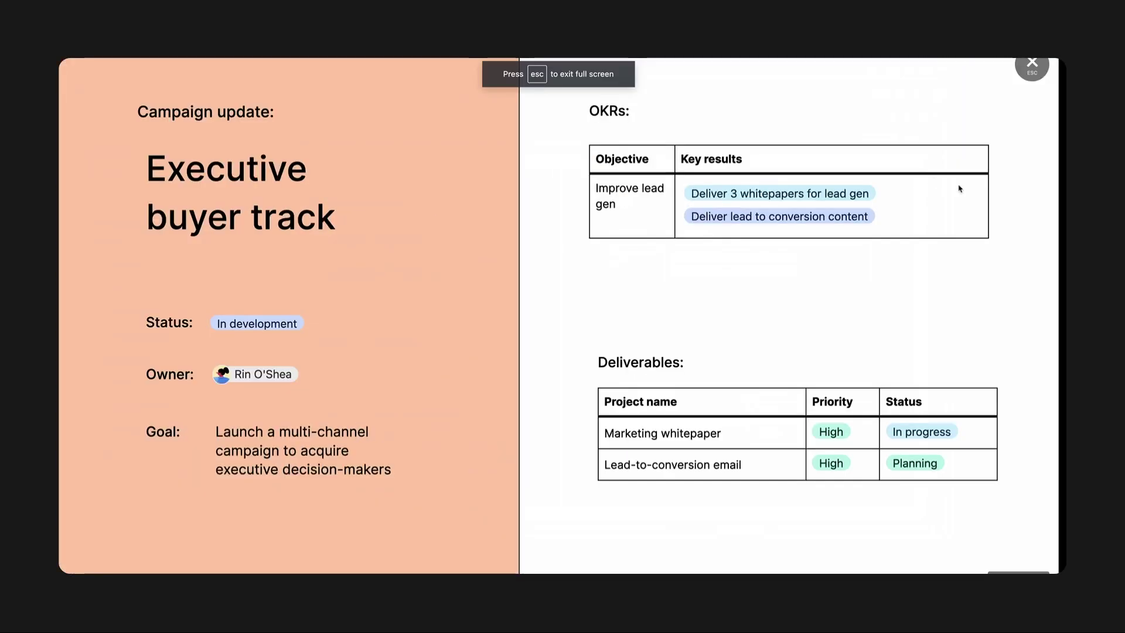
key("Right")
key("Right")
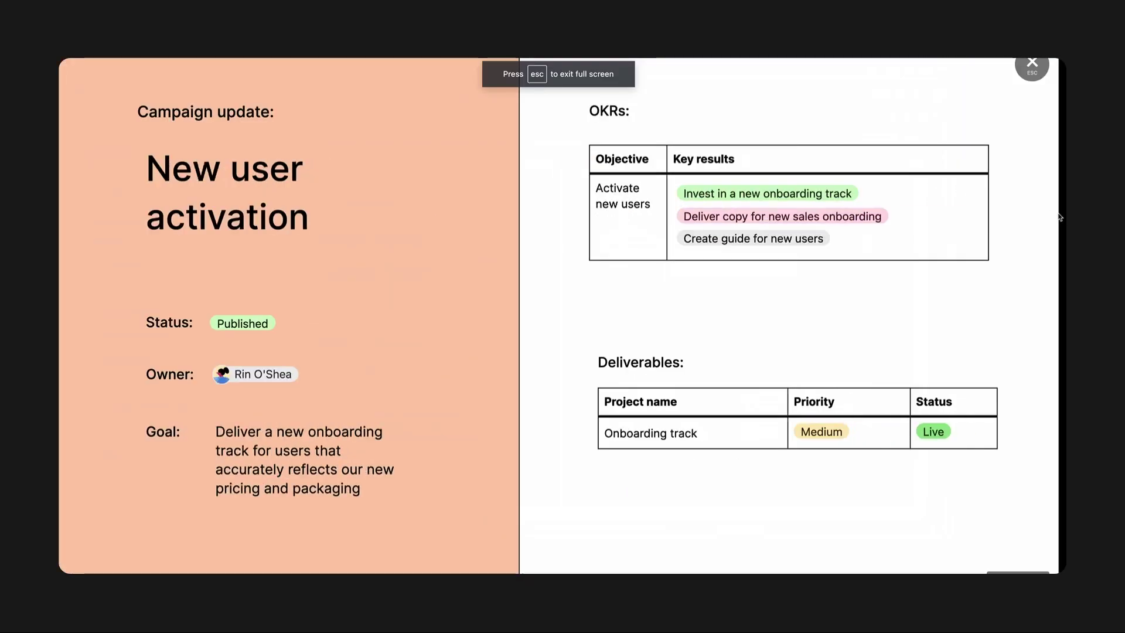
key("Right")
key("Right")
key("Right")
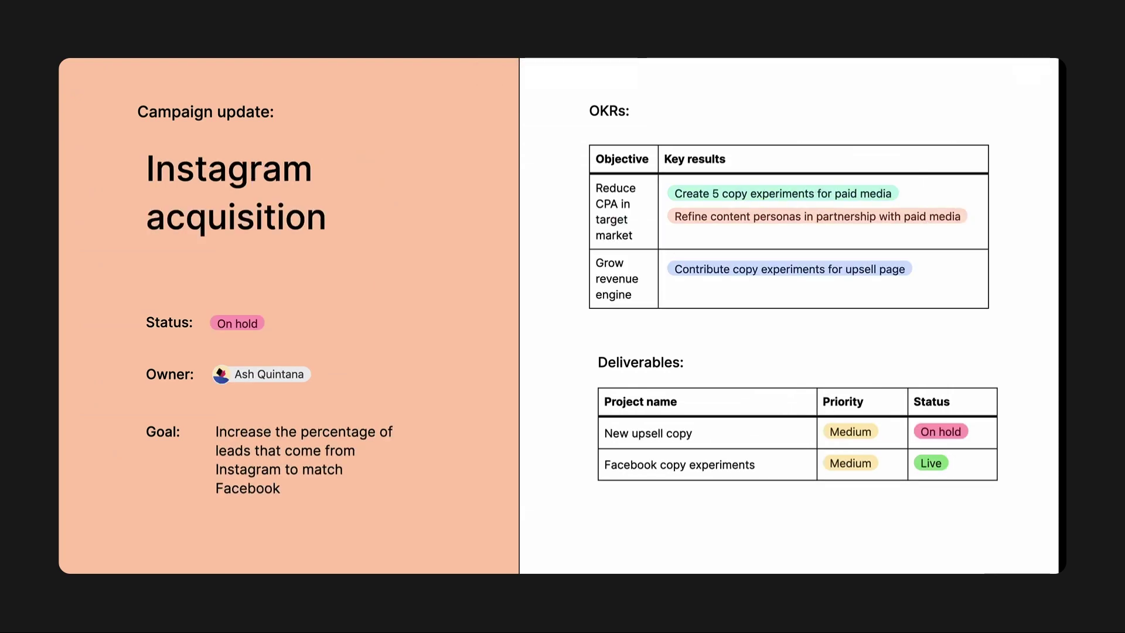